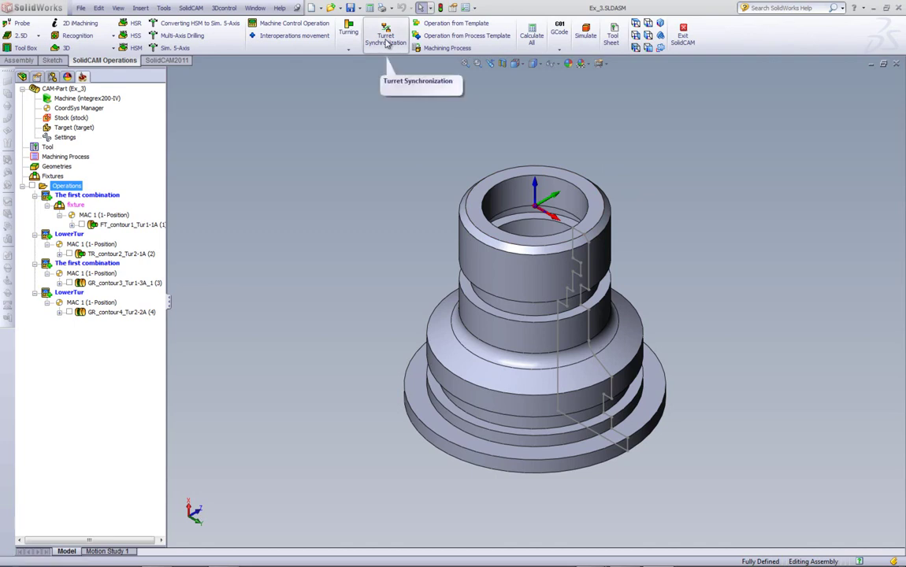
# Step: Open Turret Synchronization and review the details of the operations assigned to Turret#2 Spindle and Turret#3 Rotary
pyautogui.click(386, 43)
pyautogui.moveTo(461, 172); pyautogui.dragTo(491, 108)
pyautogui.click(551, 183)
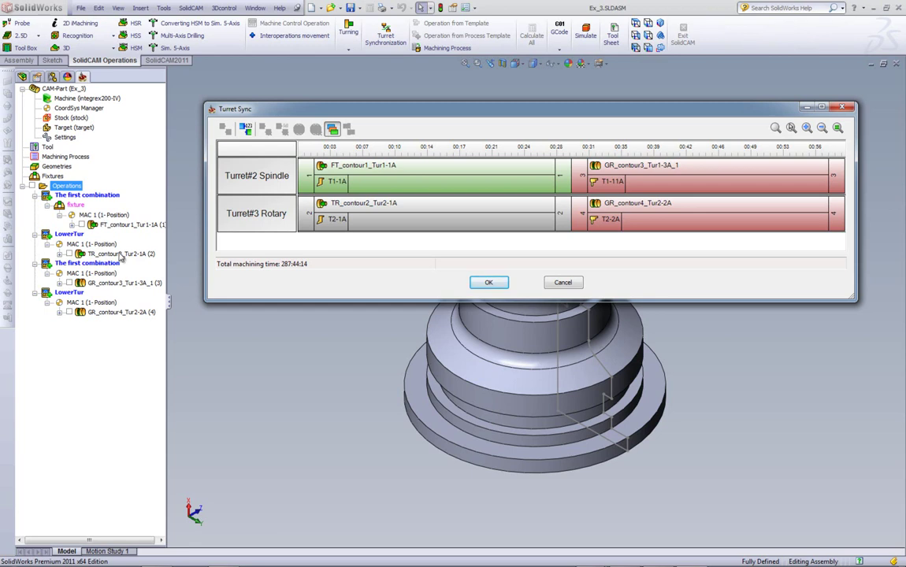
pyautogui.click(336, 183)
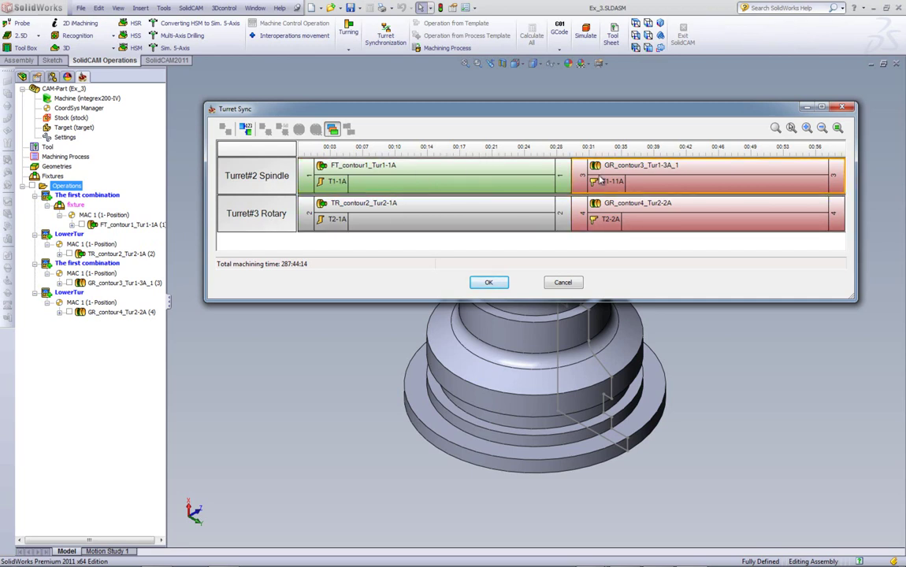
pyautogui.moveTo(675, 236)
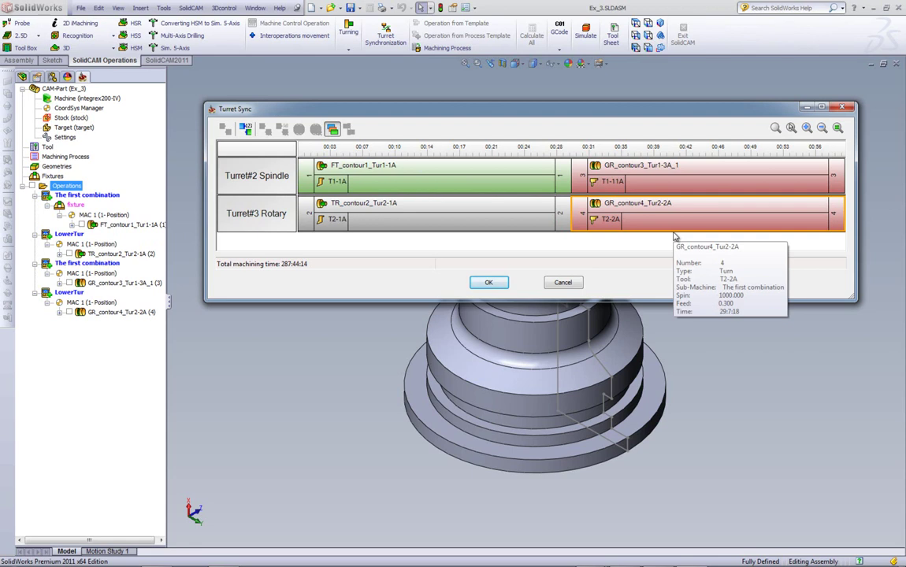
pyautogui.moveTo(411, 228)
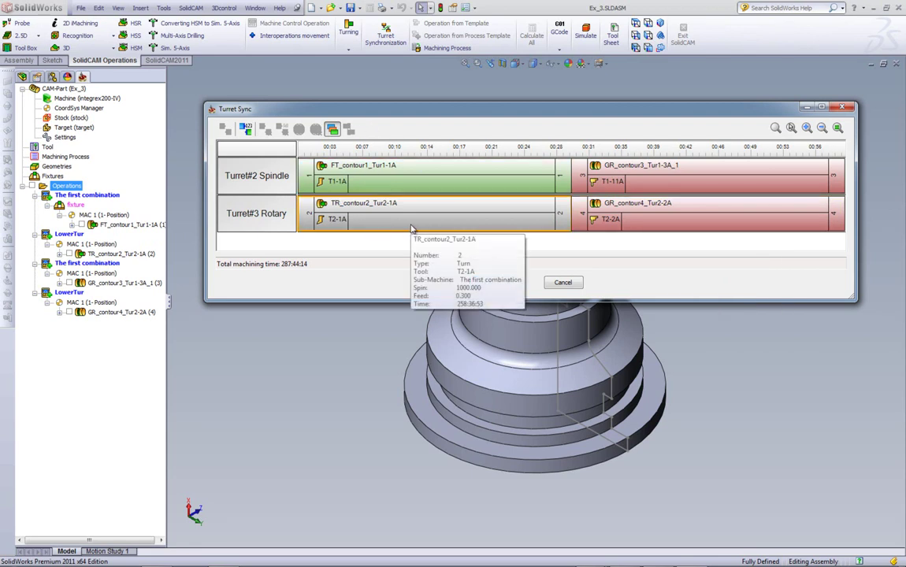
# Step: Examine the turret timeline at several zoom levels to compare the operation blocks on both turrets
pyautogui.click(823, 128)
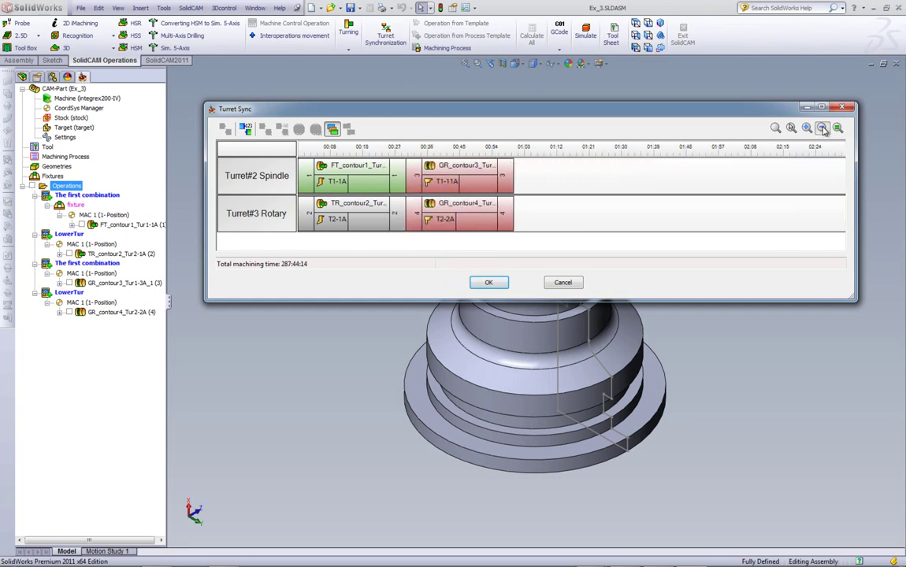
pyautogui.click(823, 129)
pyautogui.click(823, 129)
pyautogui.click(823, 129)
pyautogui.click(823, 129)
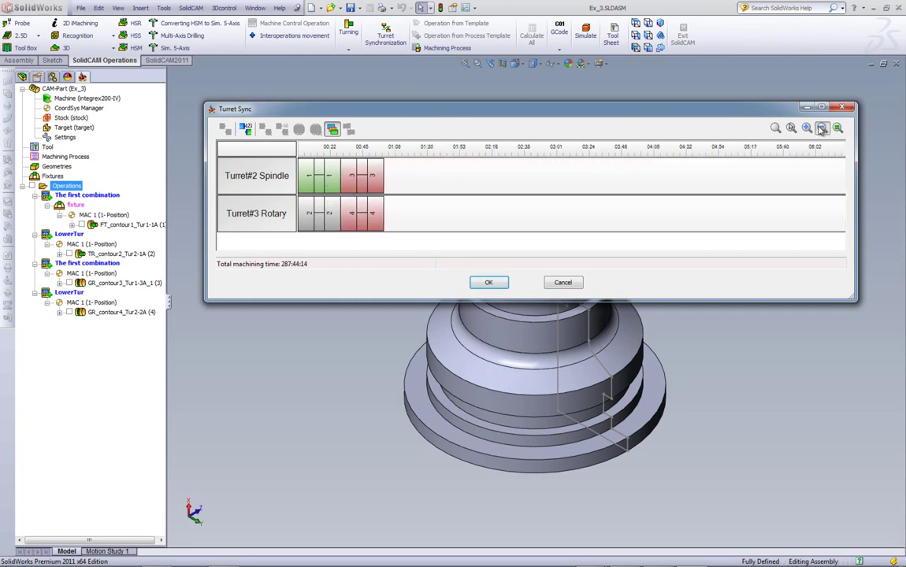
pyautogui.click(823, 129)
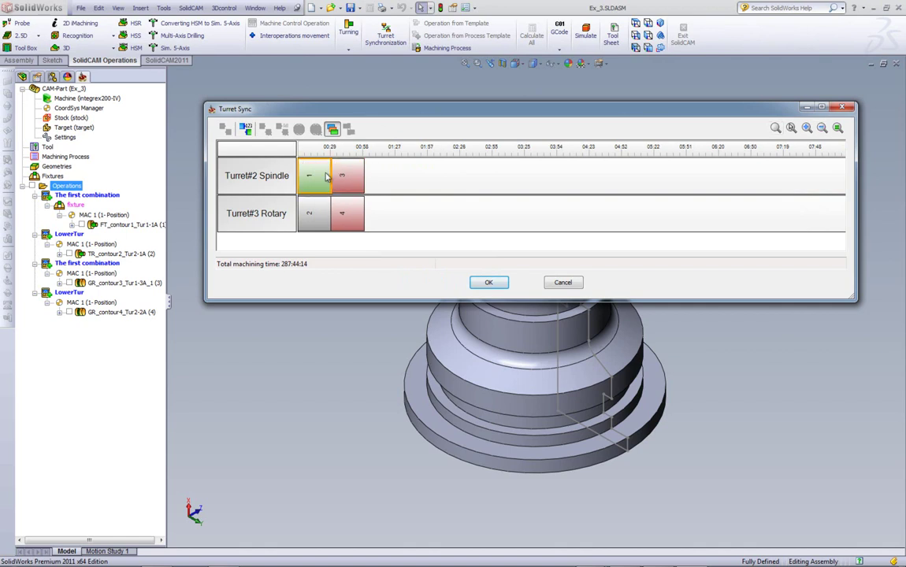
pyautogui.click(807, 129)
pyautogui.click(806, 129)
pyautogui.click(807, 128)
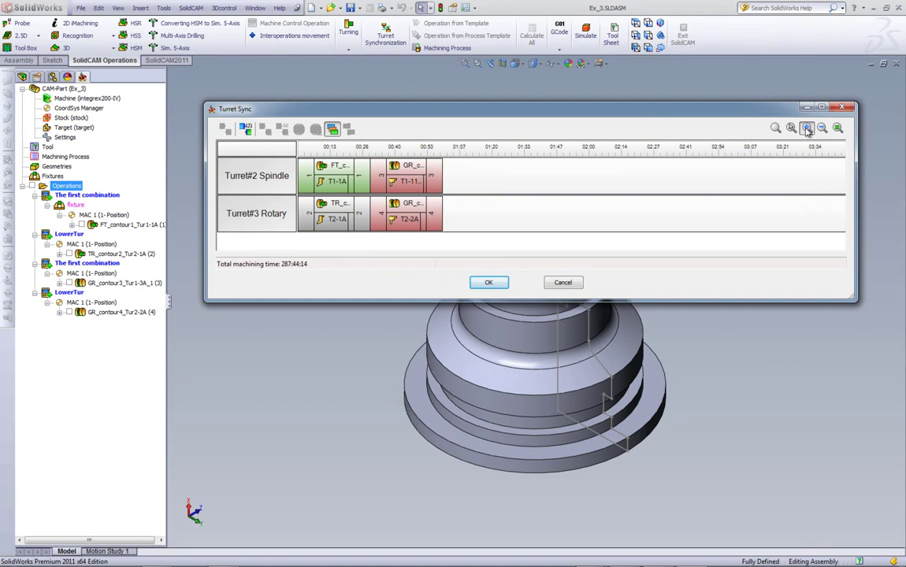
pyautogui.click(807, 128)
pyautogui.click(807, 129)
pyautogui.click(806, 128)
pyautogui.click(807, 128)
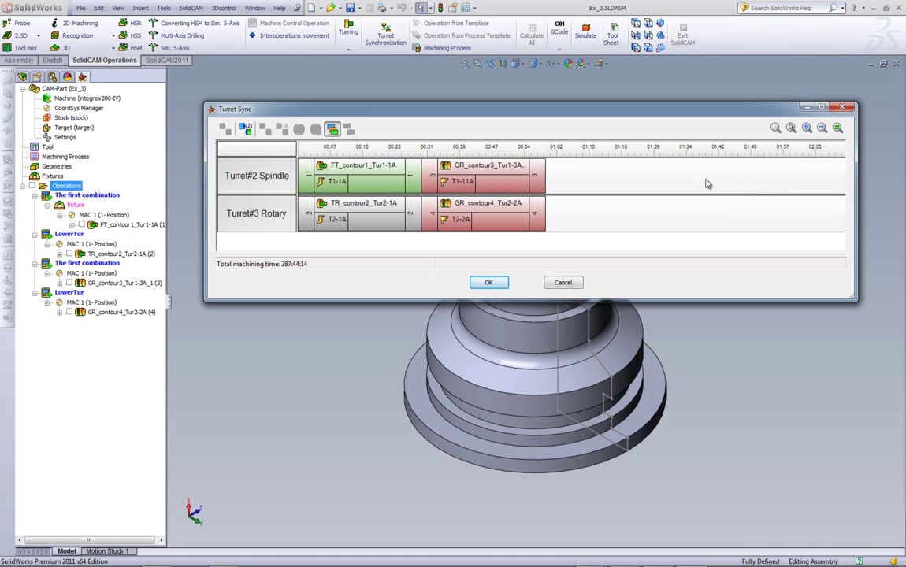
pyautogui.hscroll(3, 706, 183)
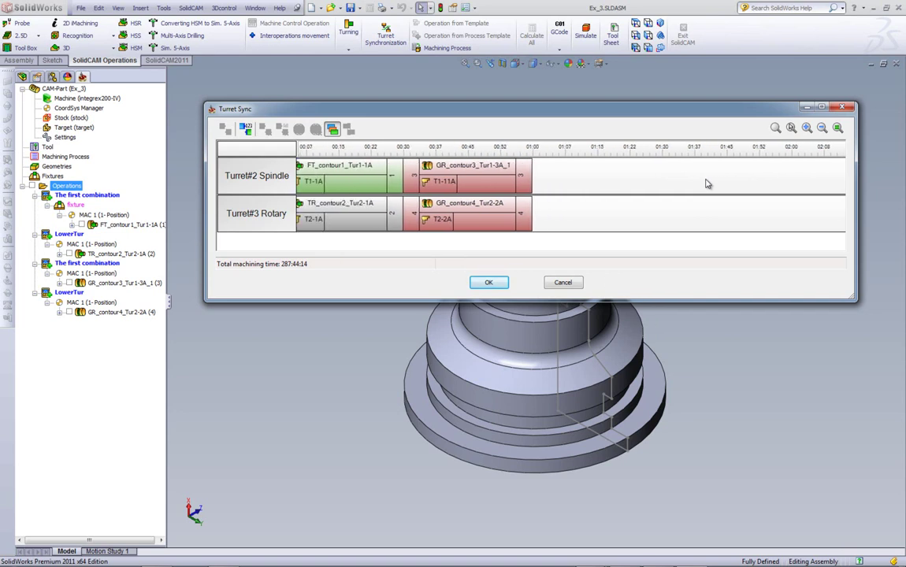
pyautogui.hscroll(4, 707, 184)
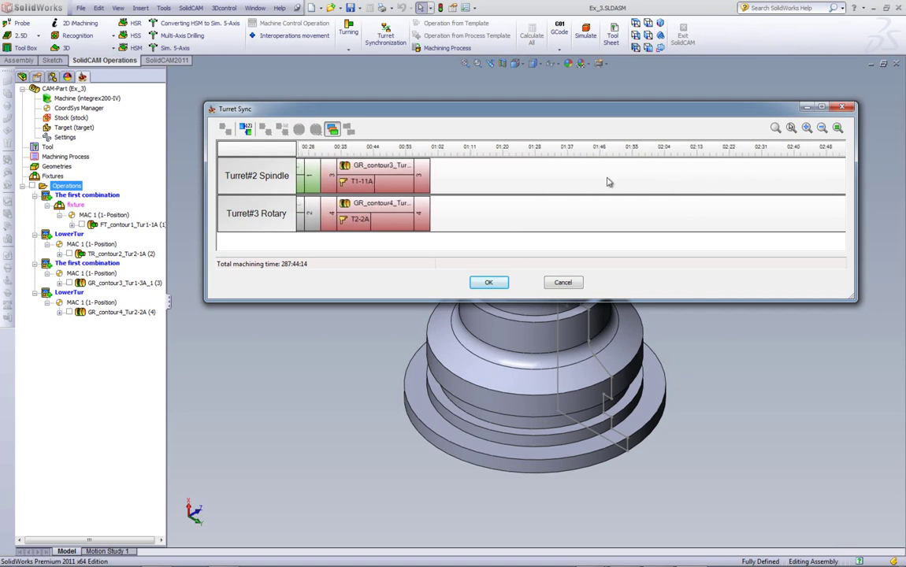
pyautogui.scroll(3, 552, 185)
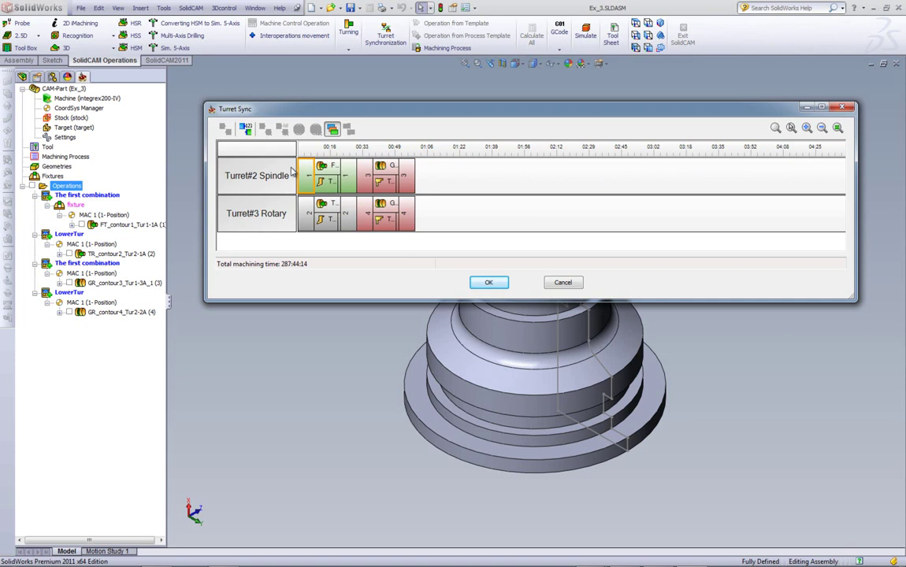
pyautogui.scroll(-4, 302, 180)
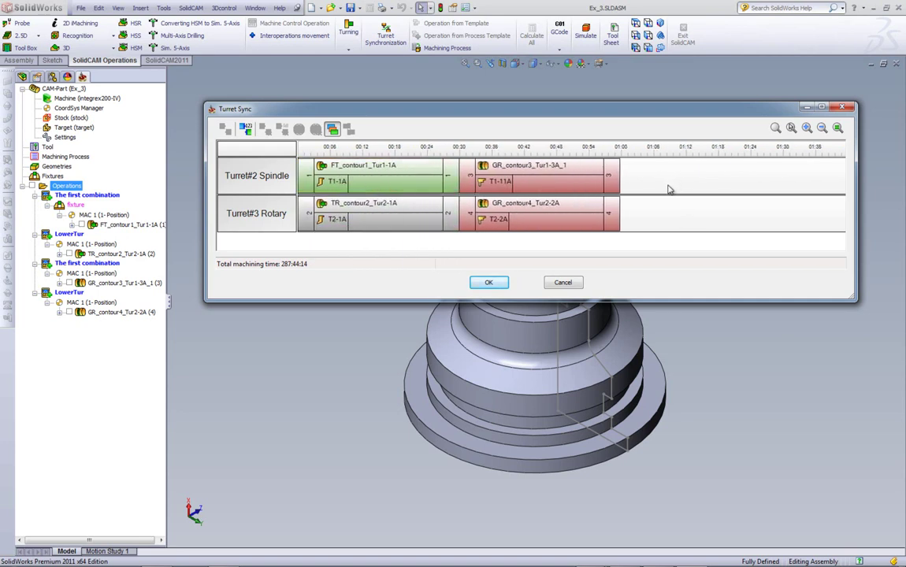
# Step: Zoom the timeline to the GR_contour3_Tur1-3A_1 operation on Turret#2 Spindle
pyautogui.click(559, 192)
pyautogui.click(559, 192)
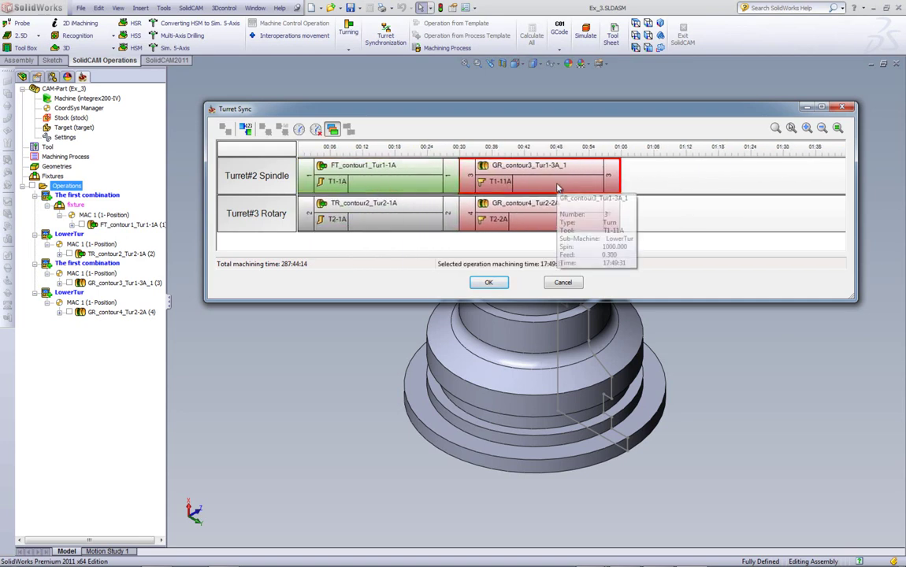
pyautogui.click(792, 129)
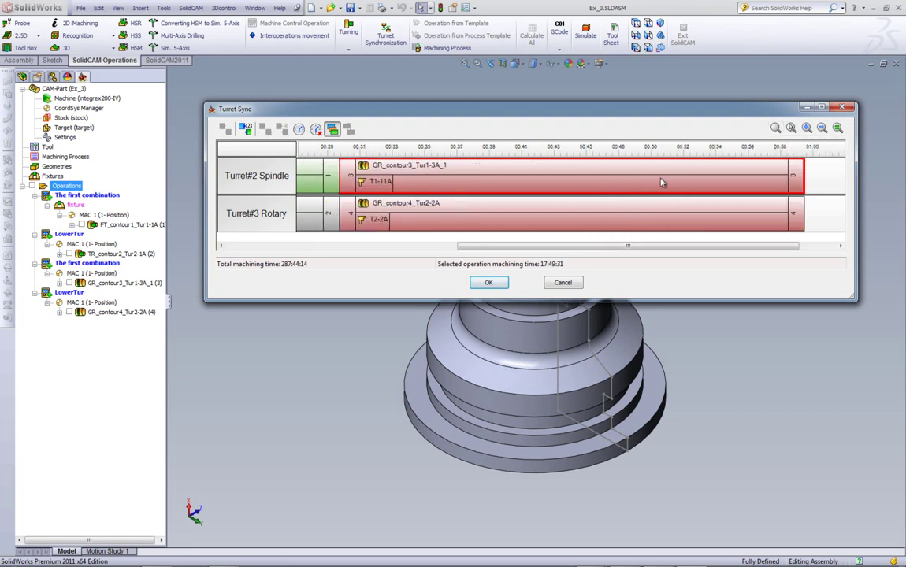
pyautogui.moveTo(666, 183)
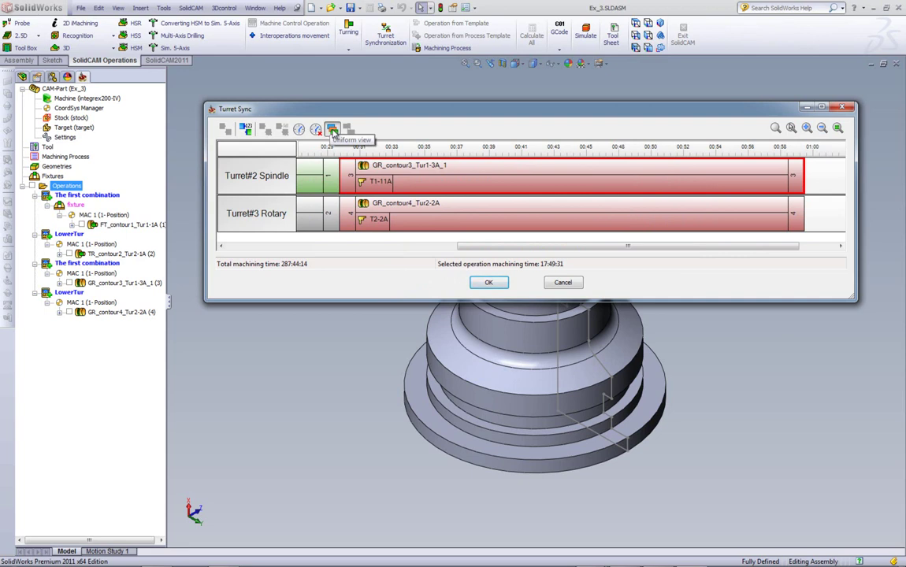
# Step: Turn off Uniform view and zoom the timeline to the GR_contour4_Tur2-2A operation on Turret#3 Rotary
pyautogui.click(332, 130)
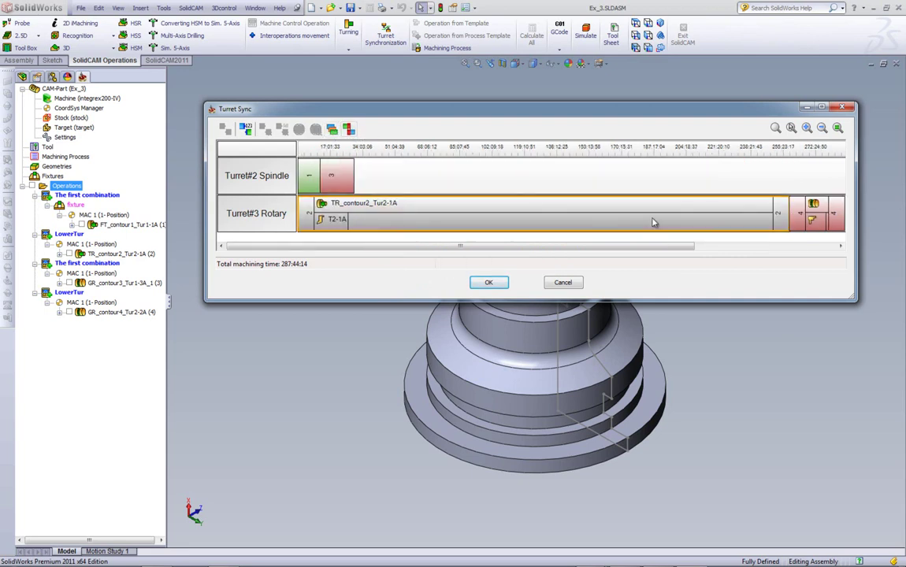
pyautogui.click(836, 215)
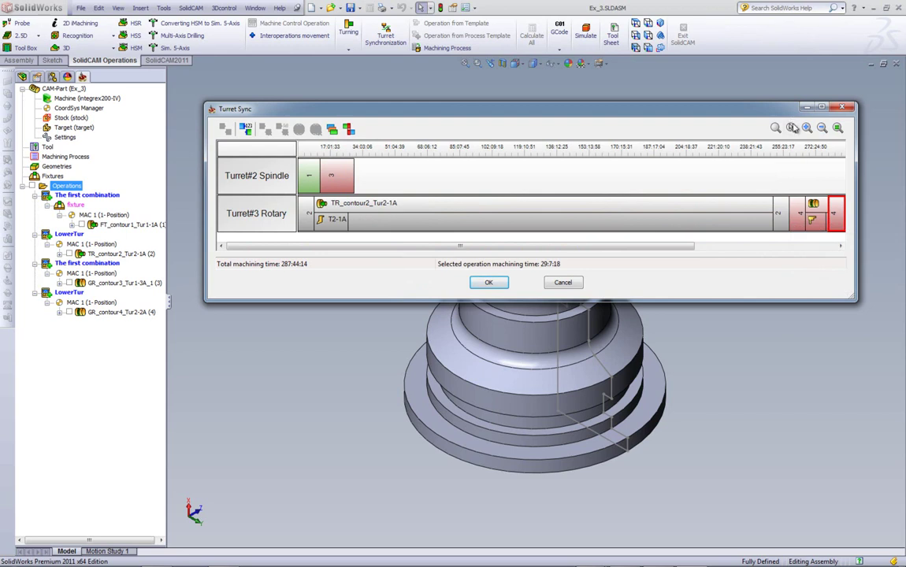
pyautogui.click(792, 129)
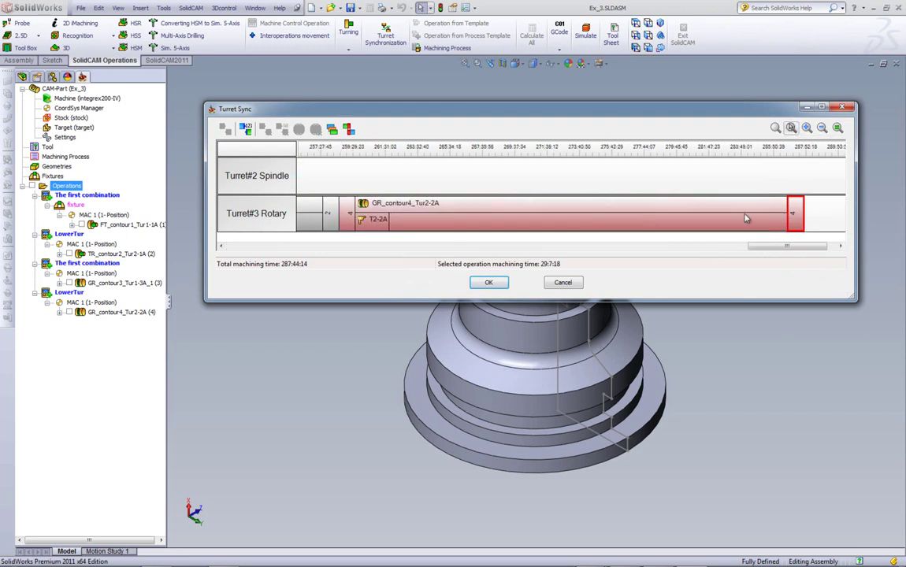
pyautogui.moveTo(369, 223)
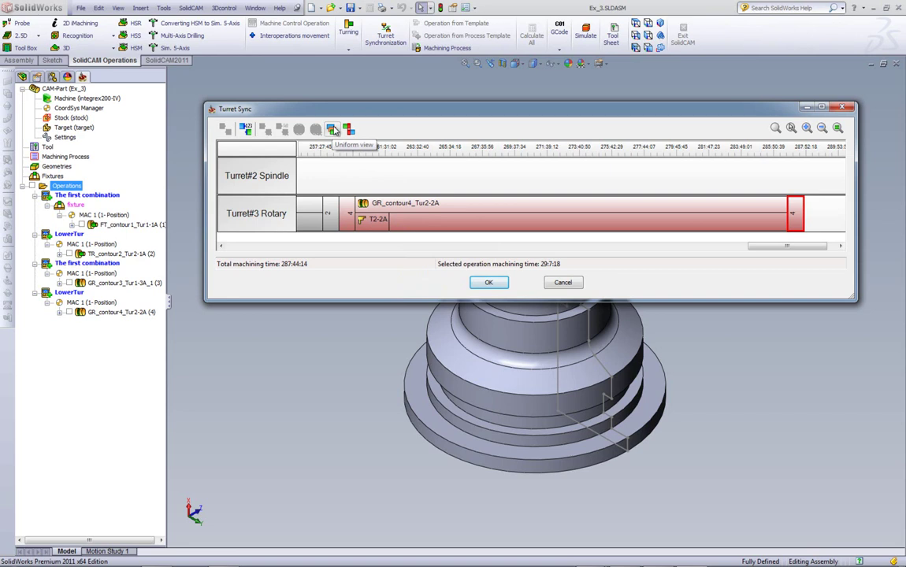
# Step: Restore Uniform view and review the details of the FT_contour1_Tur1-1A and TR_contour2_Tur2-1A operations
pyautogui.click(333, 130)
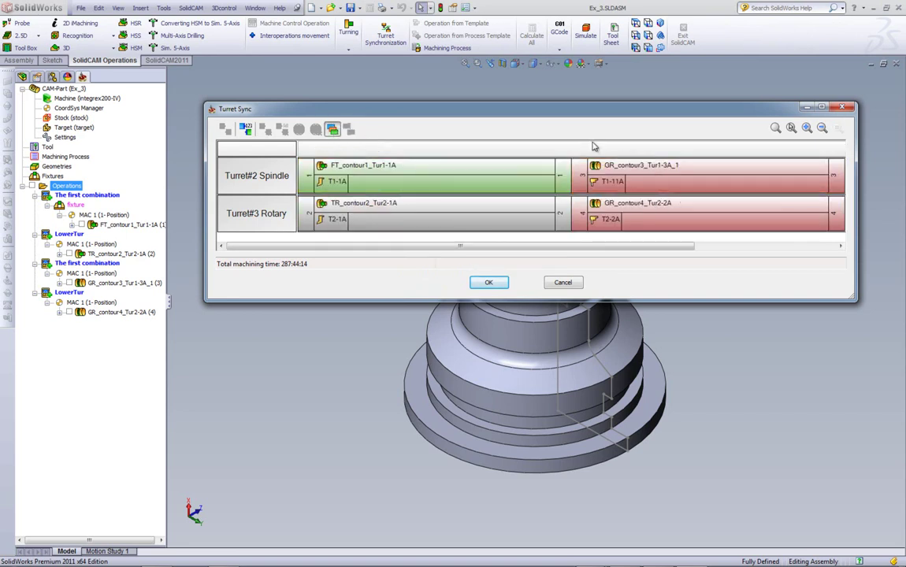
pyautogui.moveTo(654, 213)
pyautogui.moveTo(428, 181)
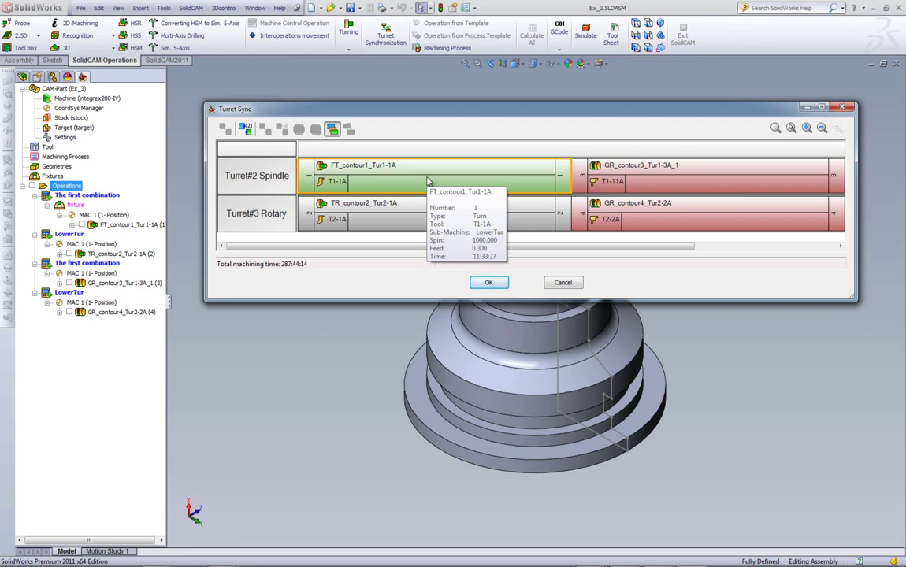
pyautogui.click(423, 211)
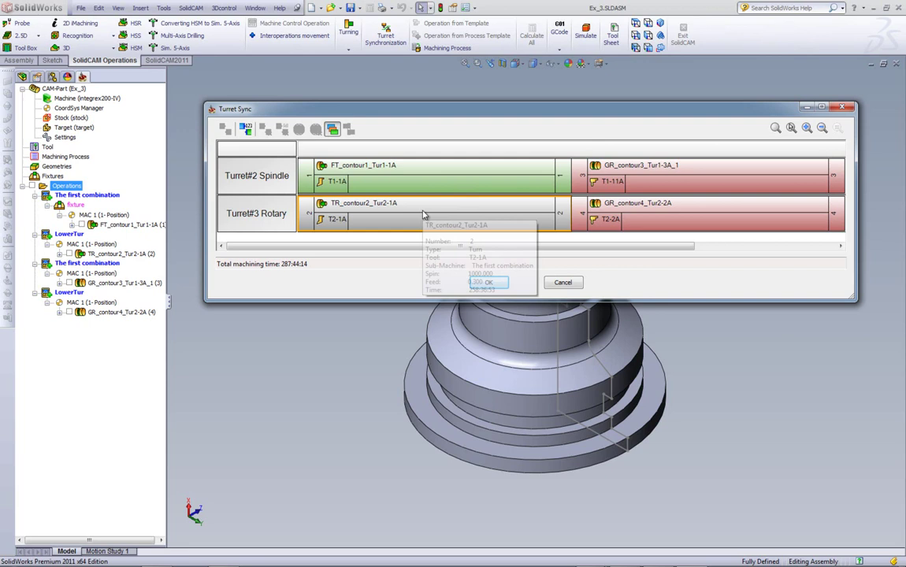
# Step: Try synchronizing all operations in their numerical order and delete all the synchronizations
pyautogui.click(245, 130)
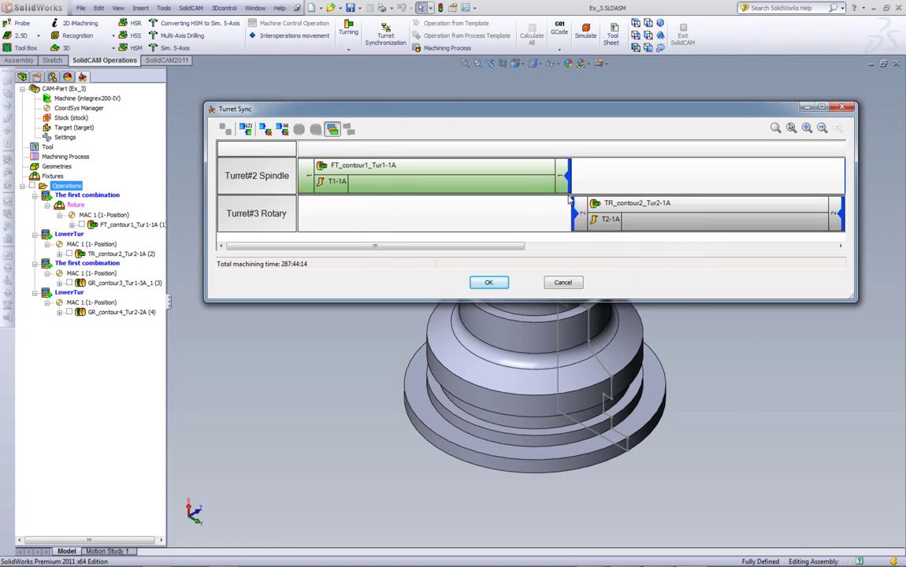
pyautogui.moveTo(497, 248); pyautogui.dragTo(441, 224)
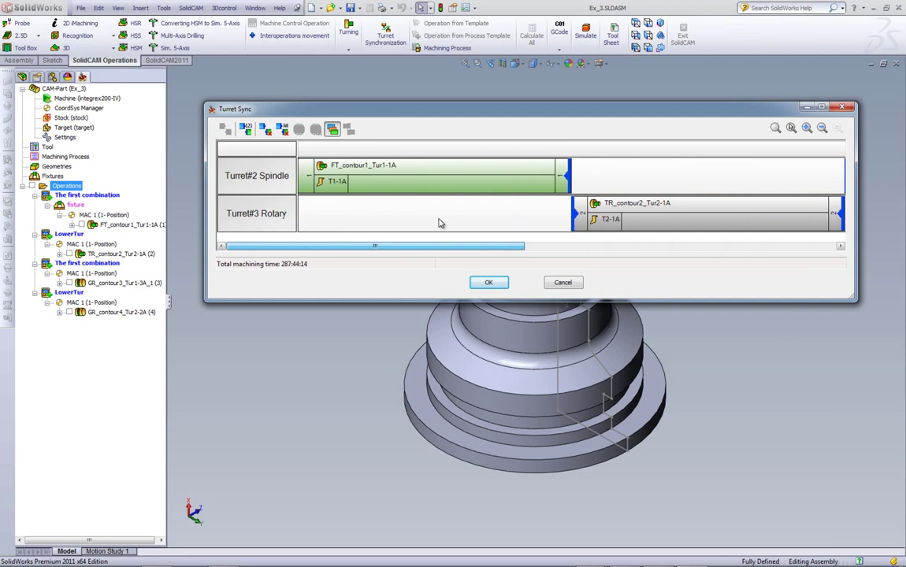
pyautogui.click(282, 130)
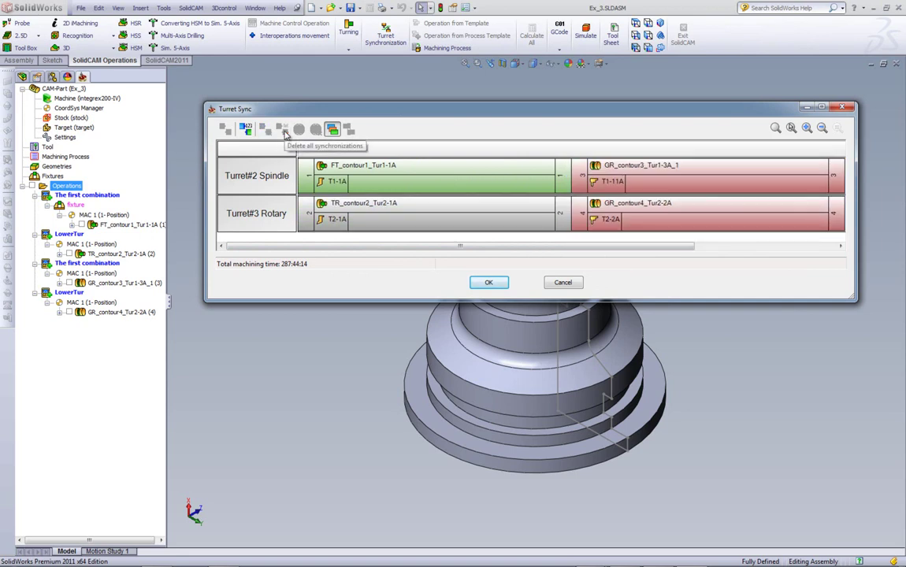
# Step: Synchronize the start of FT_contour1_Tur1-1A on Turret#2 Spindle with the start of TR_contour2_Tur2-1A on Turret#3 Rotary
pyautogui.click(407, 165)
pyautogui.moveTo(399, 193)
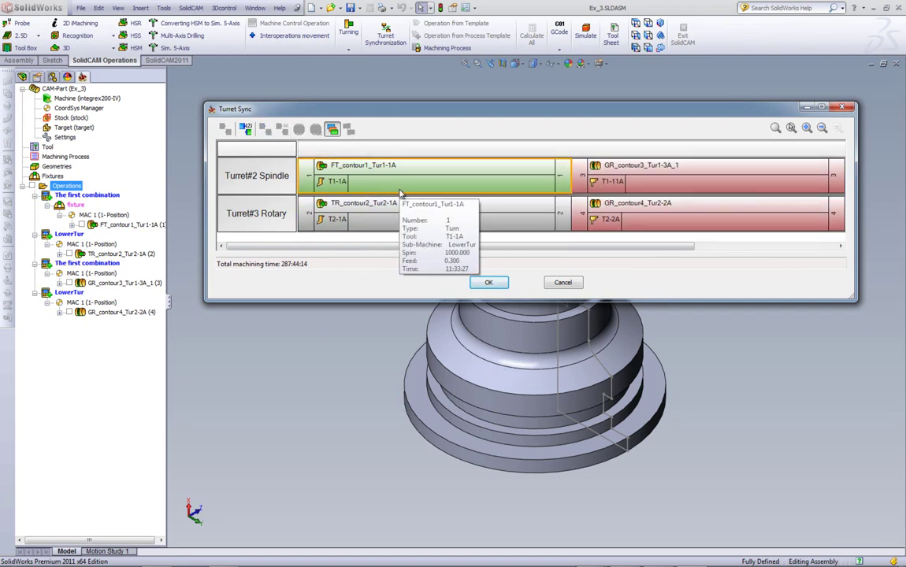
pyautogui.click(306, 175)
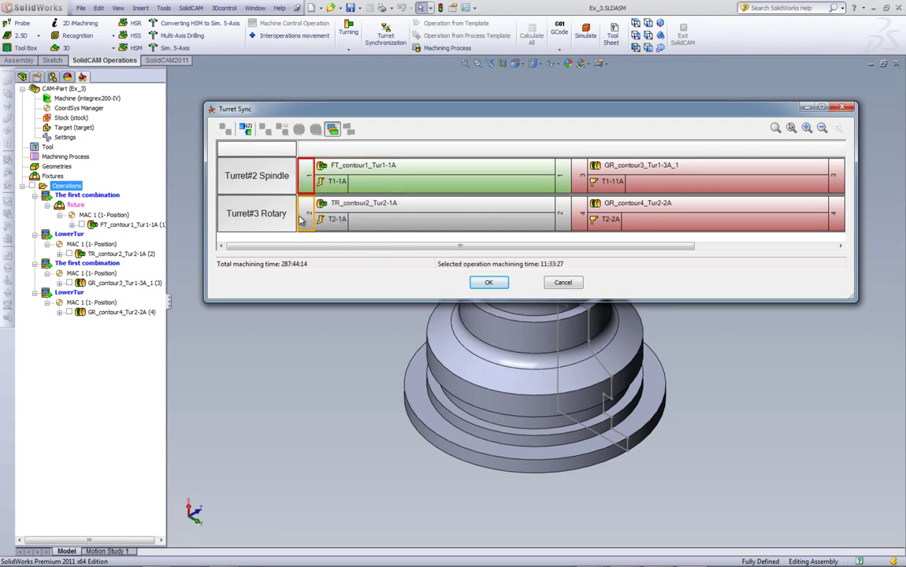
pyautogui.keyDown('ctrl'); pyautogui.click(305, 214); pyautogui.keyUp('ctrl')
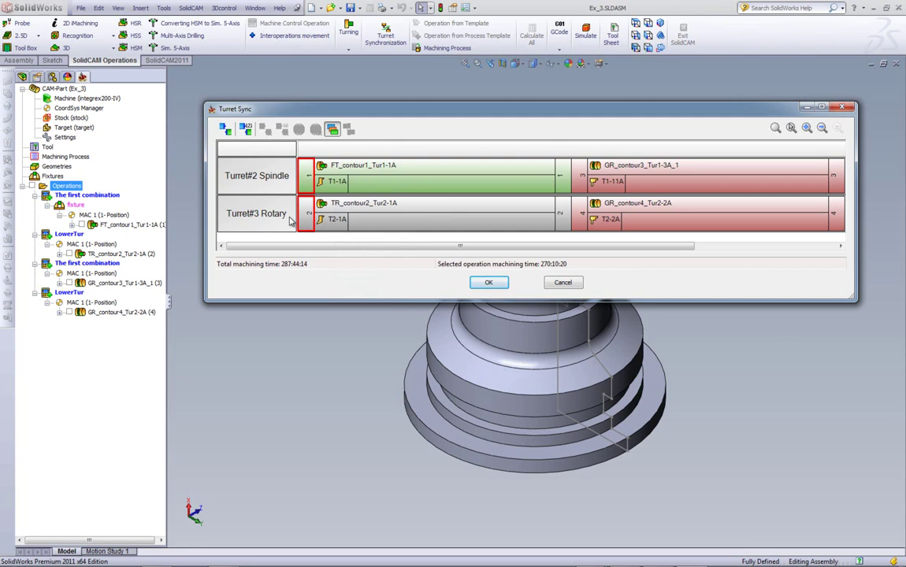
pyautogui.moveTo(300, 220)
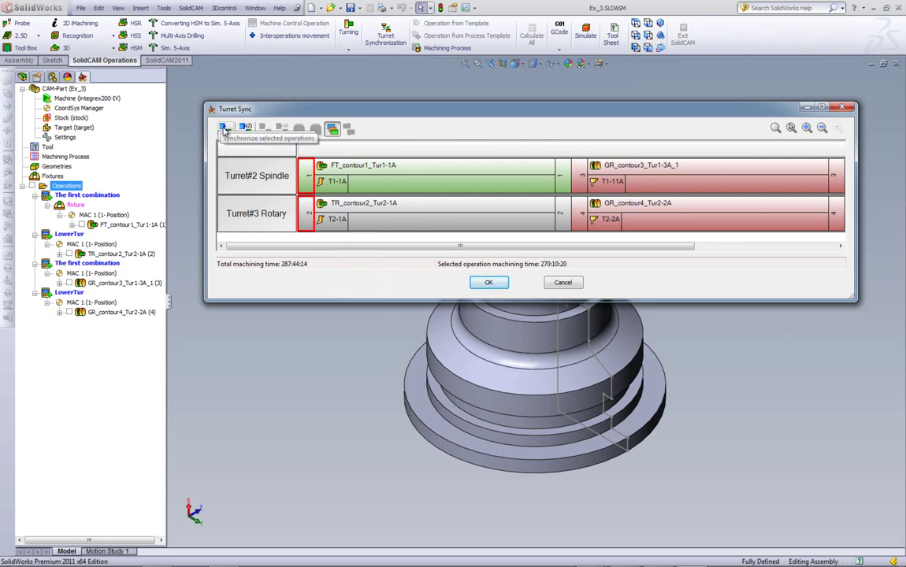
pyautogui.rightClick(304, 173)
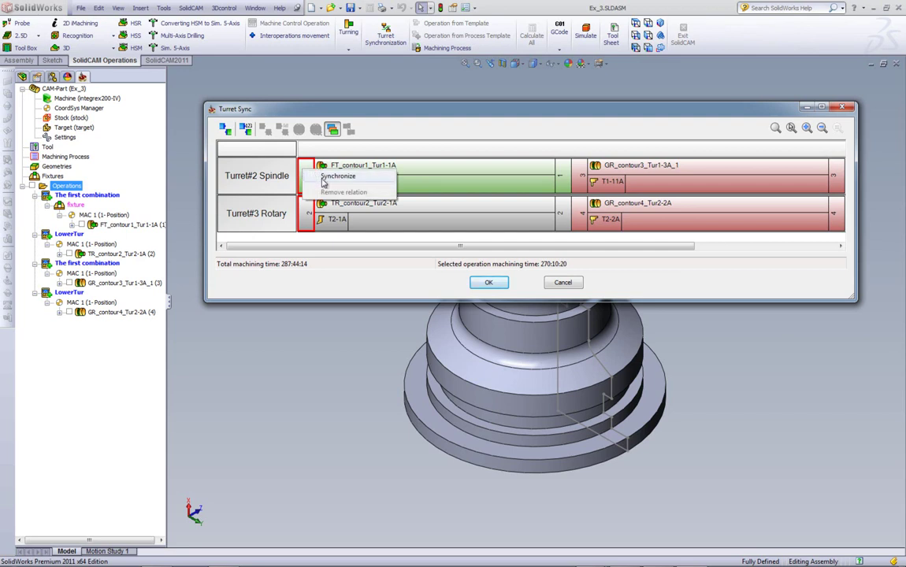
pyautogui.click(323, 177)
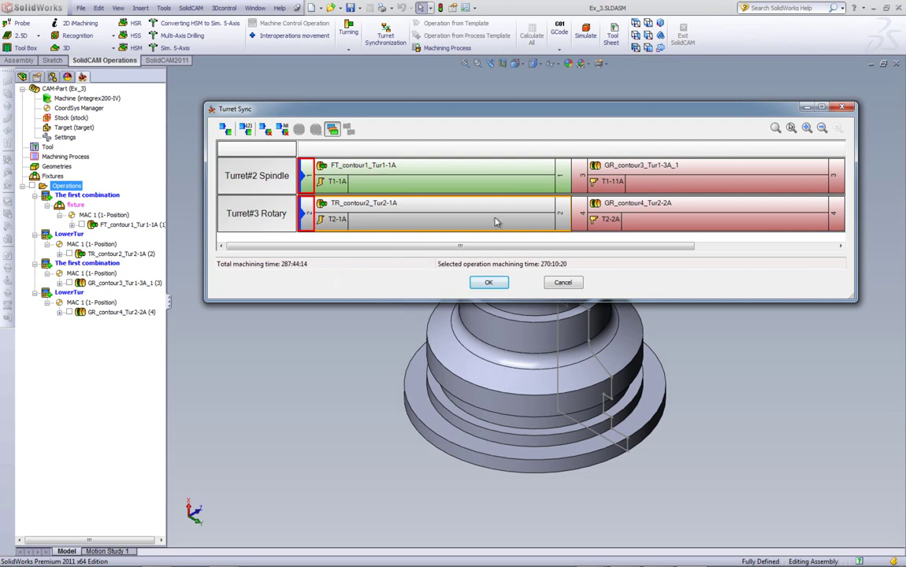
# Step: Synchronize the starts of GR_contour3_Tur1-3A_1 and GR_contour4_Tur2-2A, and accept the turret synchronization
pyautogui.click(579, 174)
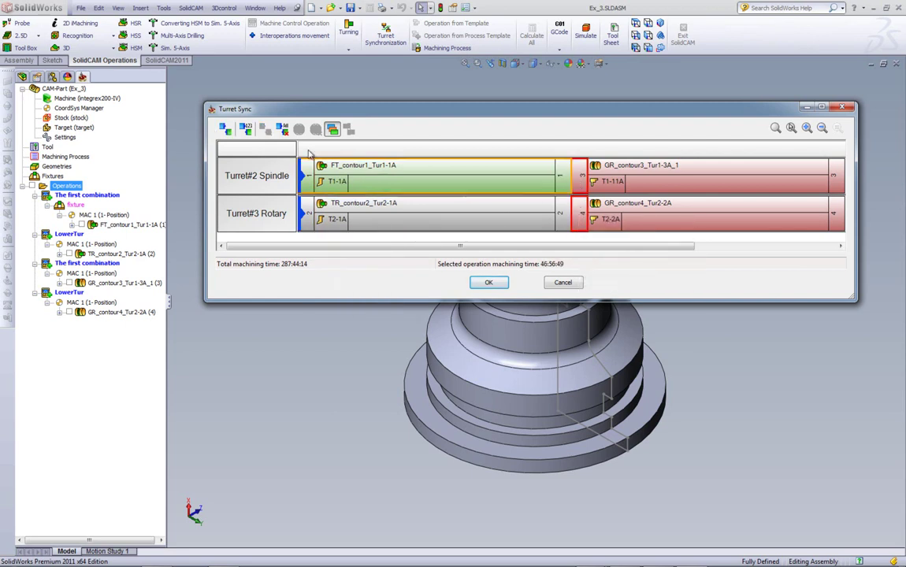
pyautogui.click(226, 128)
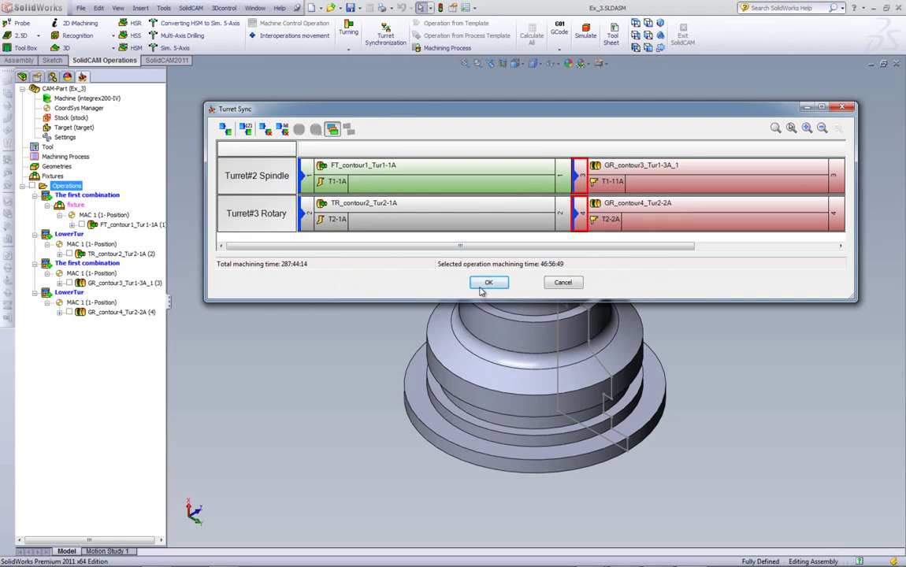
pyautogui.click(488, 283)
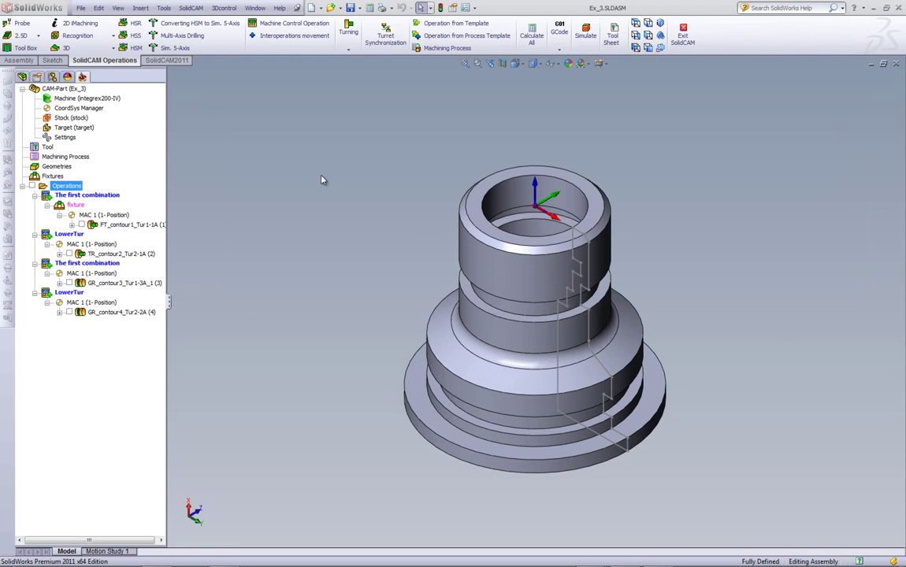
# Step: Run the machine simulation for all operations, viewing the workpiece closely from near the front to check the synchronized cutting of both turrets
pyautogui.rightClick(66, 186)
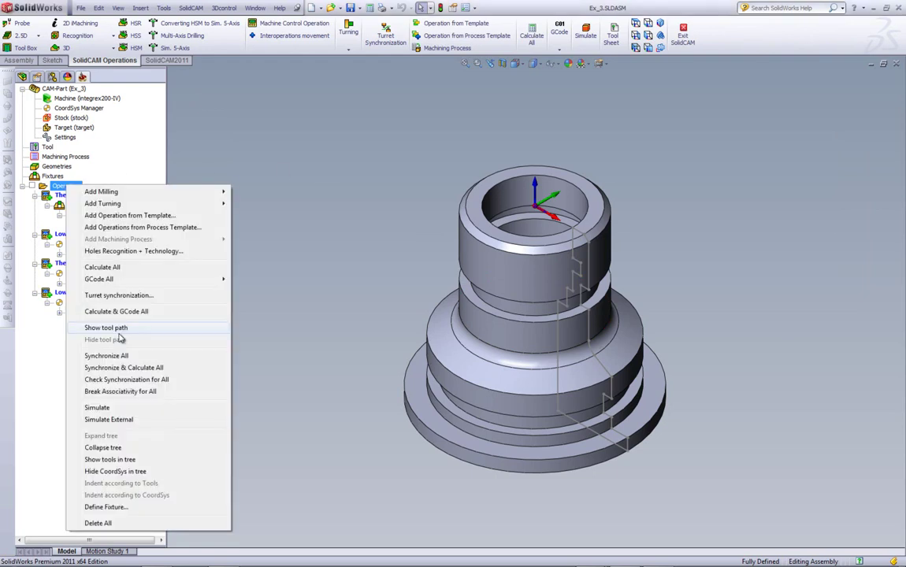
pyautogui.click(119, 408)
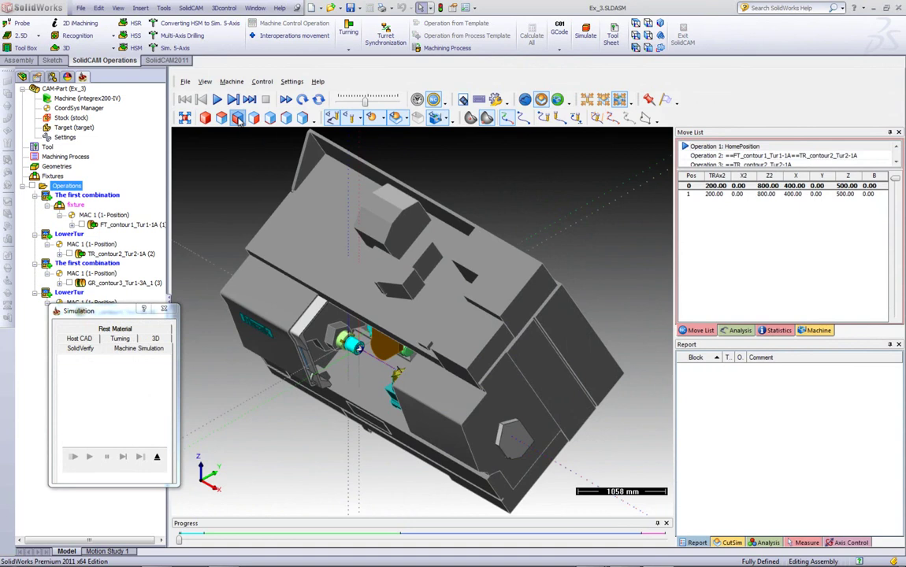
pyautogui.click(238, 118)
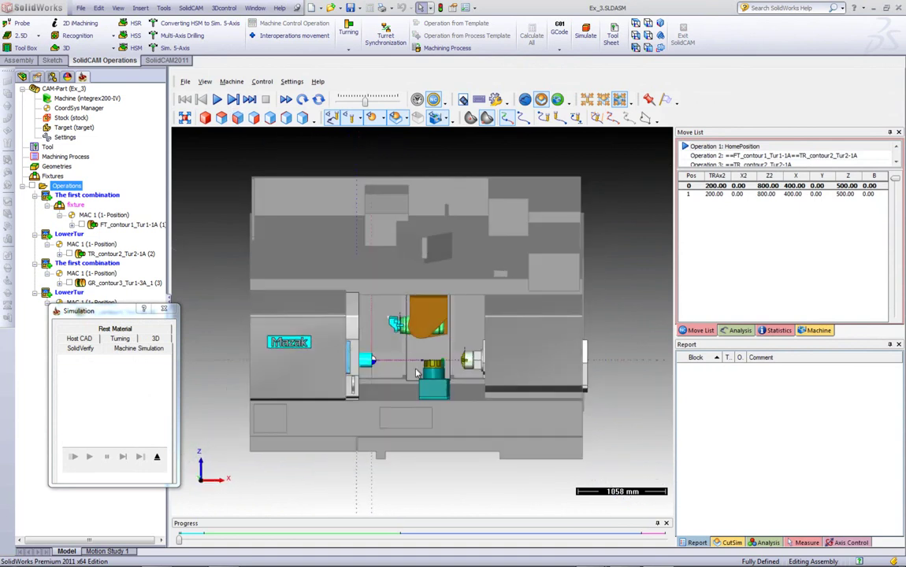
pyautogui.scroll(8, 368, 361)
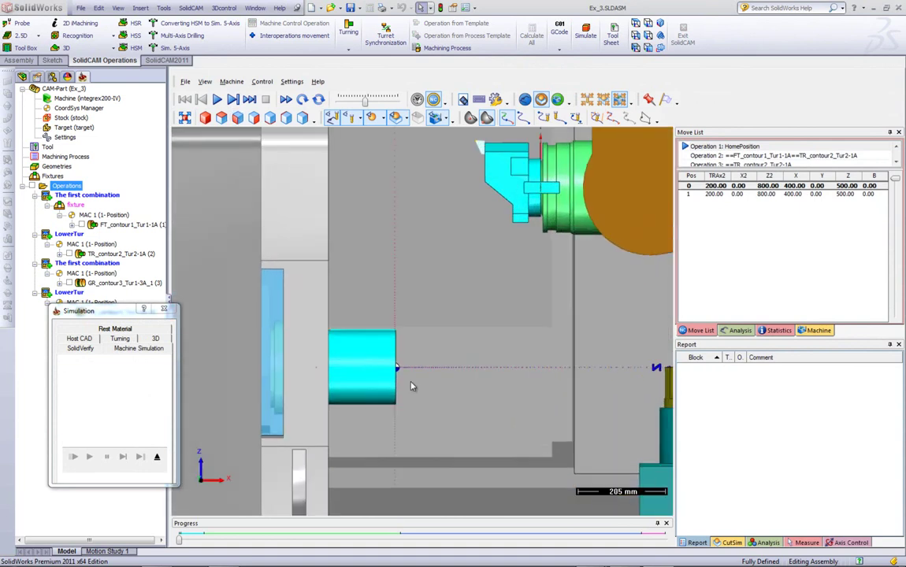
pyautogui.moveTo(429, 394); pyautogui.dragTo(193, 155)
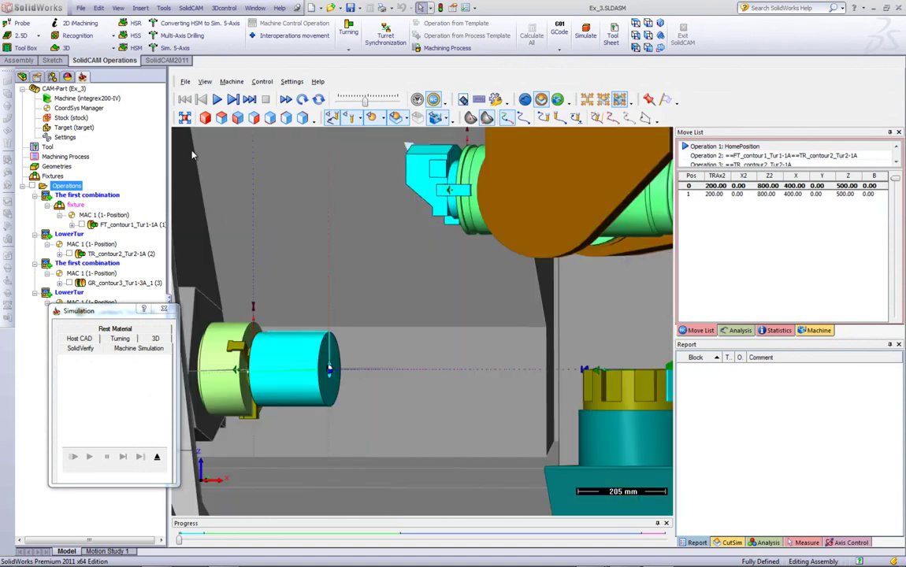
pyautogui.click(217, 100)
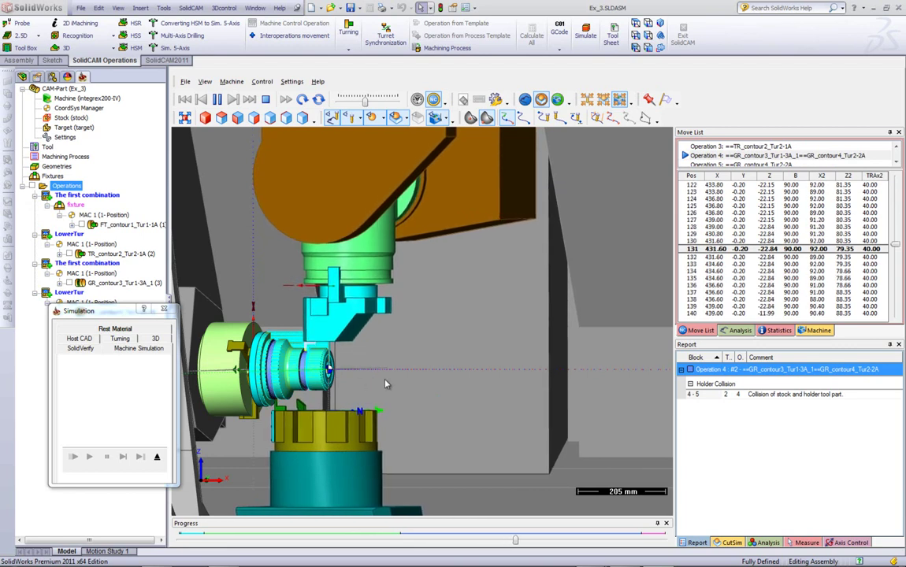
pyautogui.scroll(5, 254, 378)
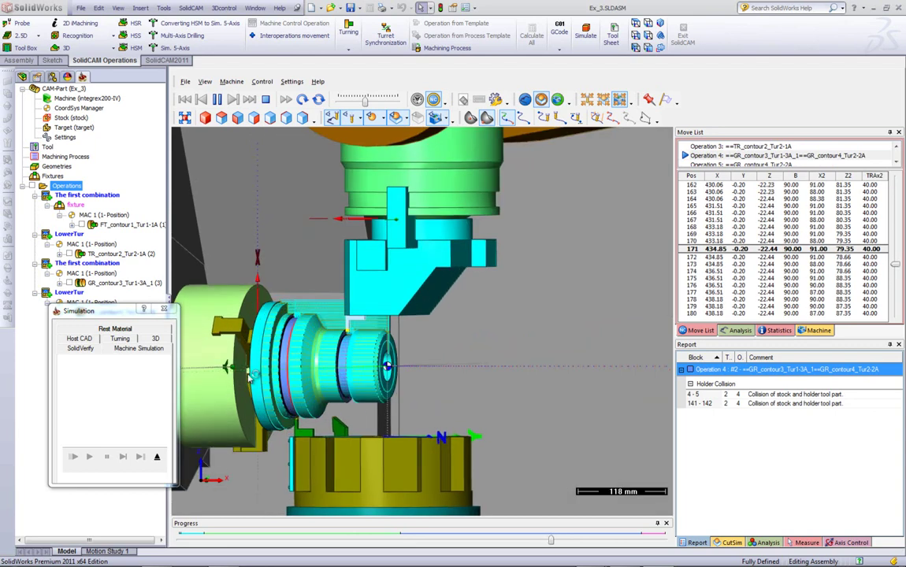